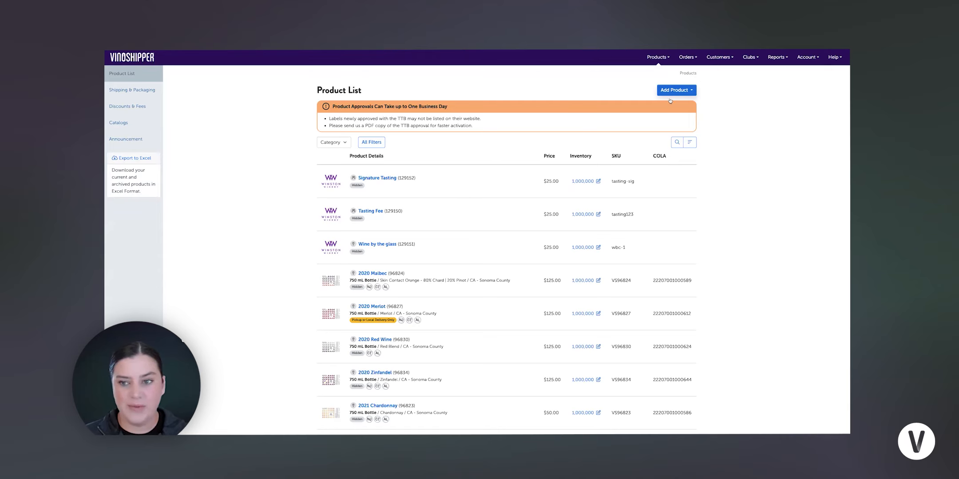
- Start adding a new product in the Packaged Alcohol category, choosing Wine
click(685, 92)
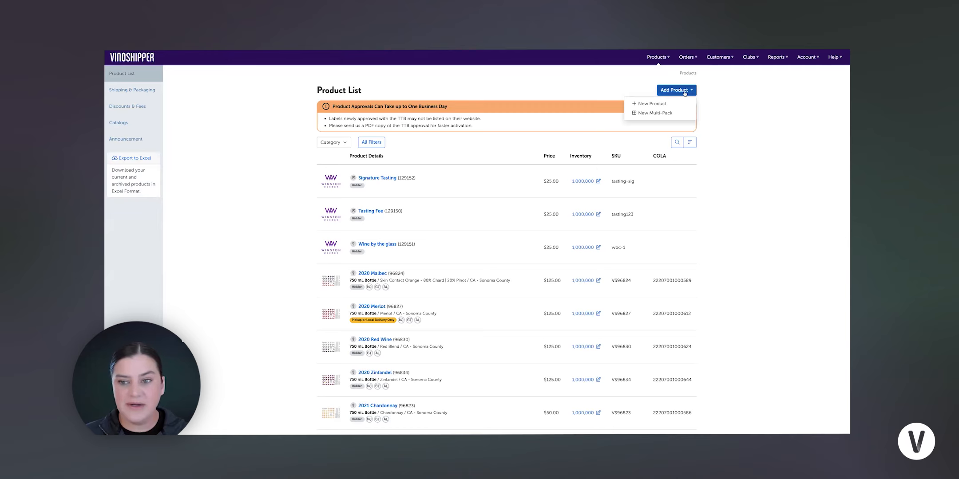
click(662, 103)
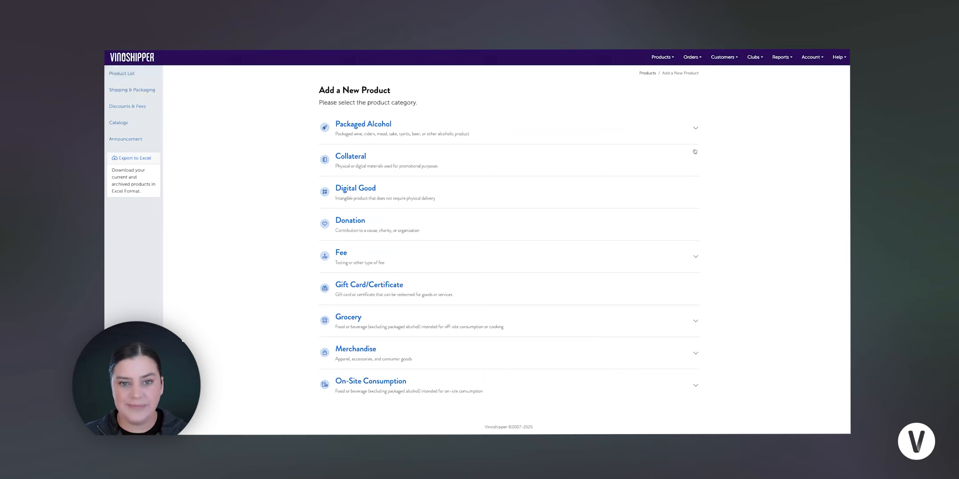
click(364, 125)
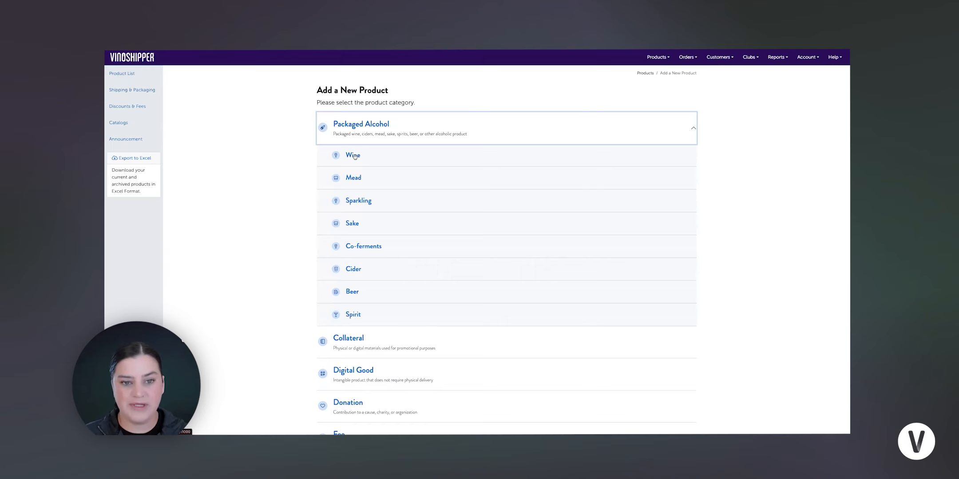
click(353, 155)
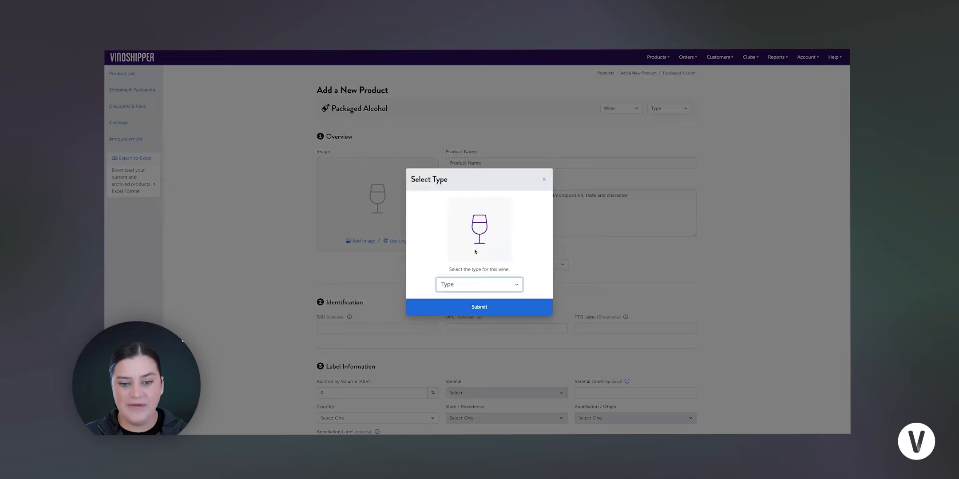
- Select White as the wine type and submit the type choice
click(516, 286)
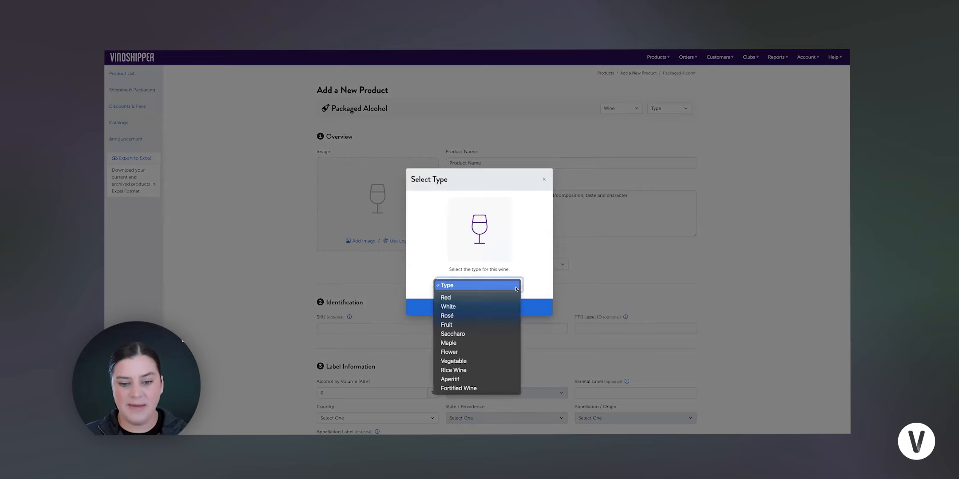
click(498, 307)
click(498, 310)
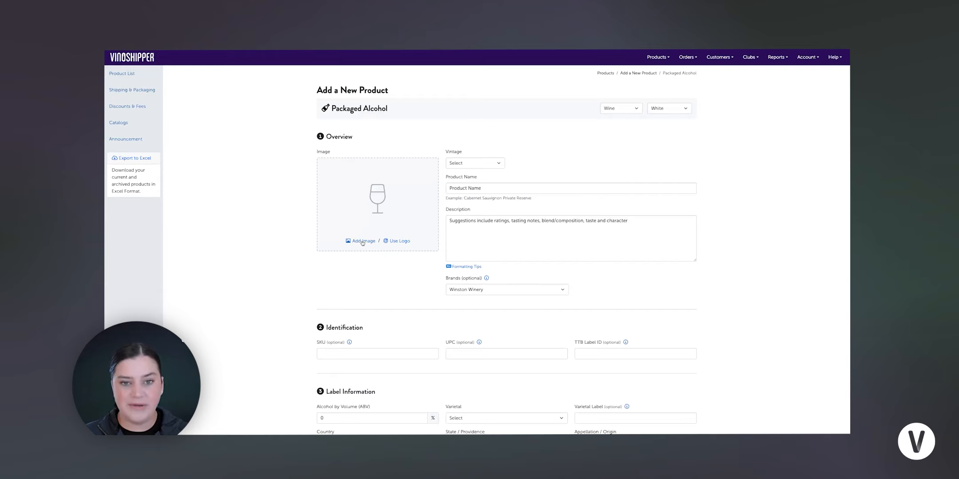
- Use the winery logo as the product image and set the vintage to 2023
click(393, 241)
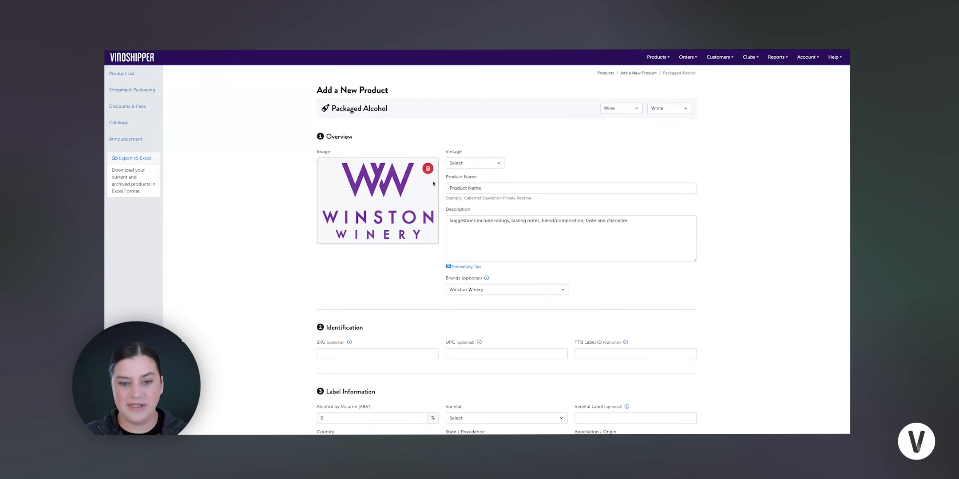
click(498, 164)
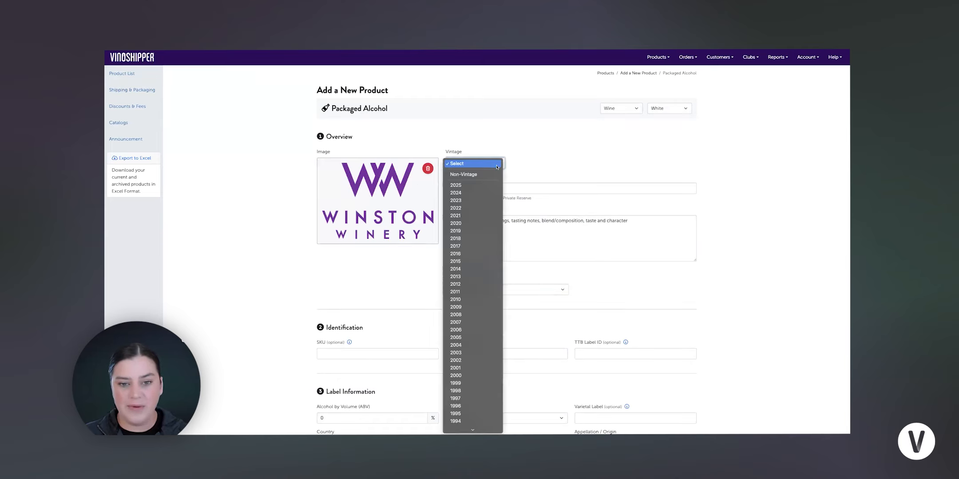
click(479, 201)
- Enter Pinot Grigio as the product name and description, keeping Winston Winery as the brand
click(488, 187)
text(Pin)
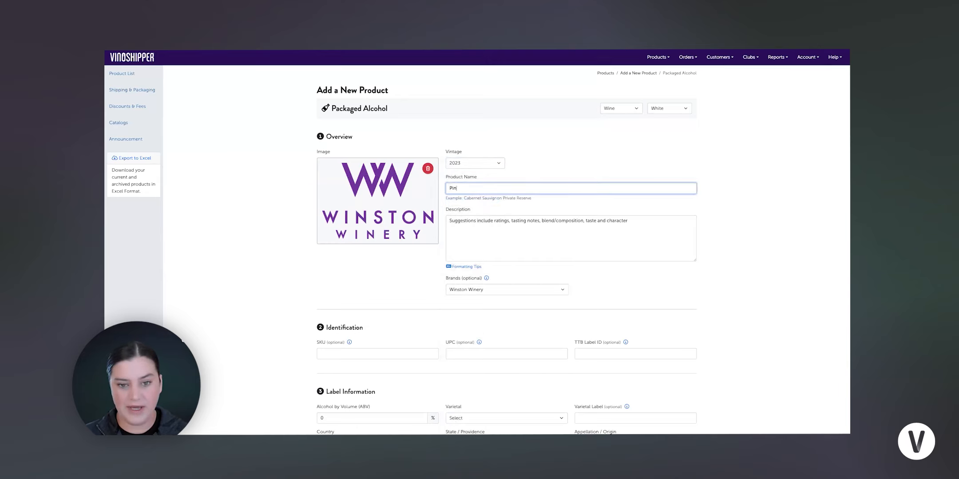
text(ot Grigio)
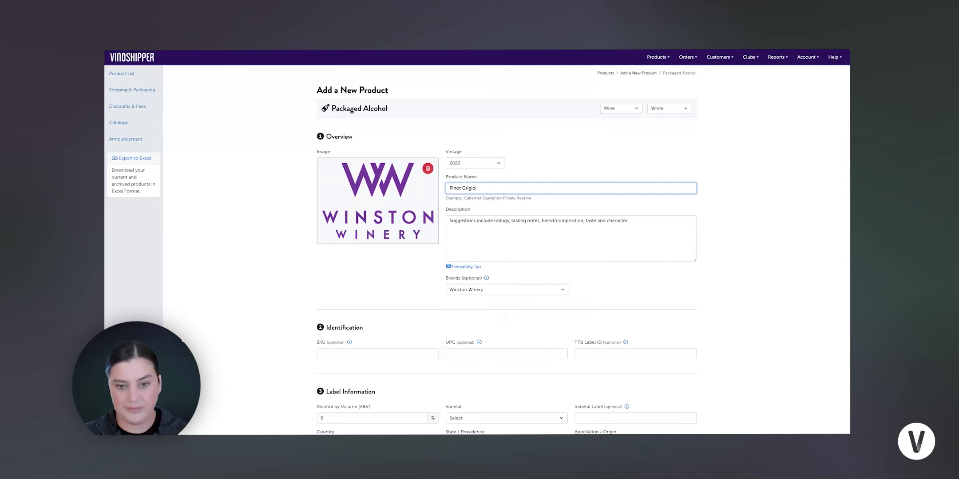
key(Tab)
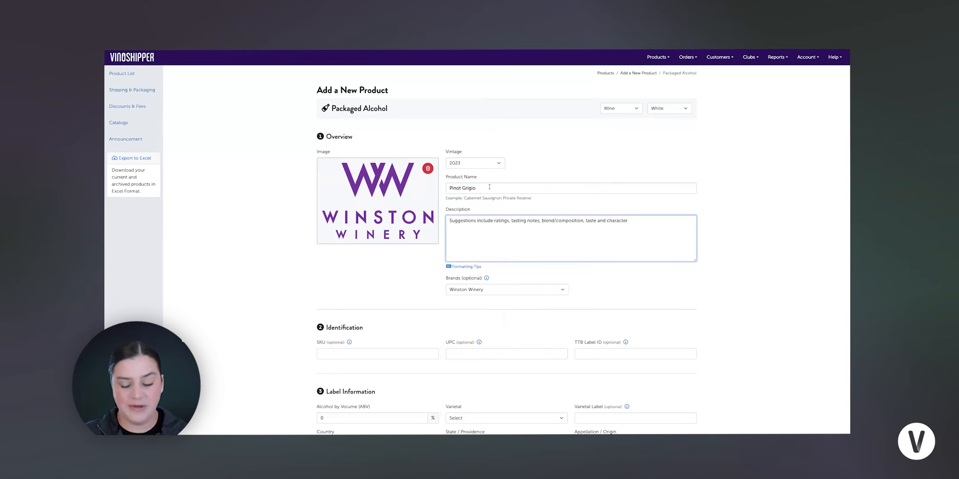
text(Pinot Grigio)
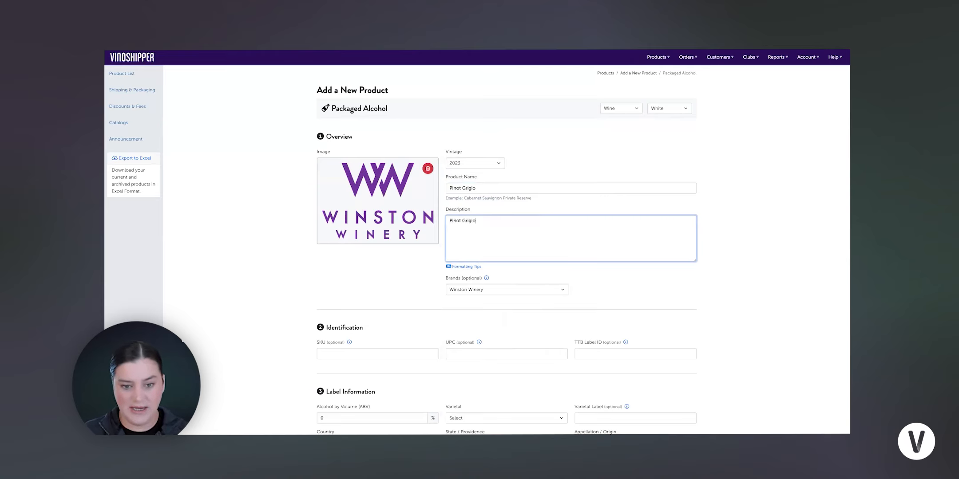
click(460, 291)
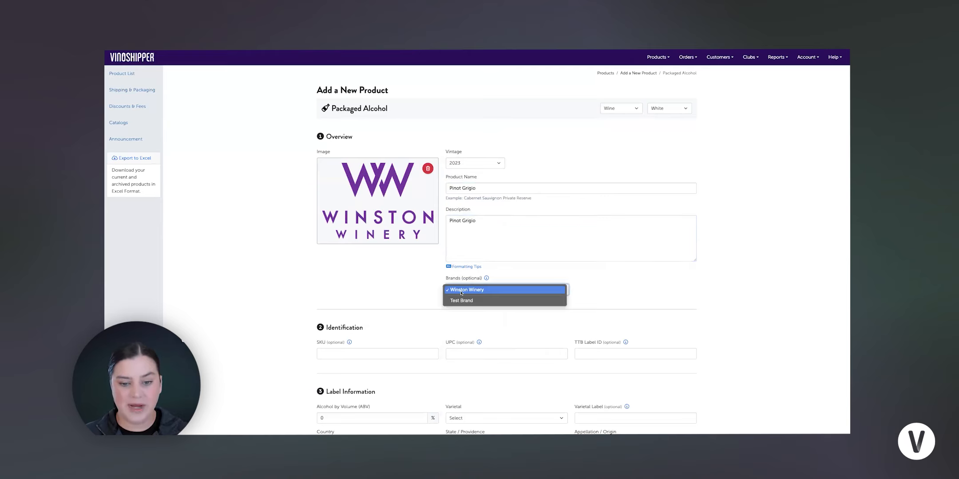
click(467, 291)
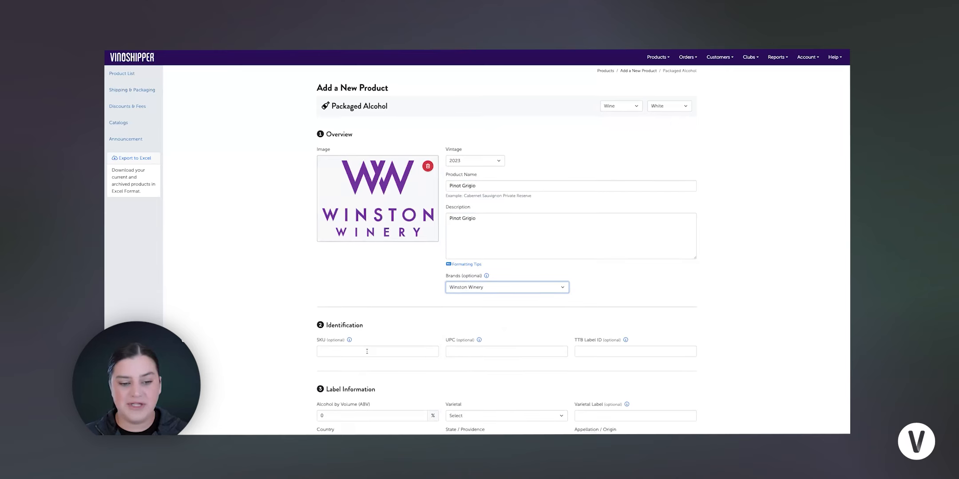
scroll(372, 337, down, 3)
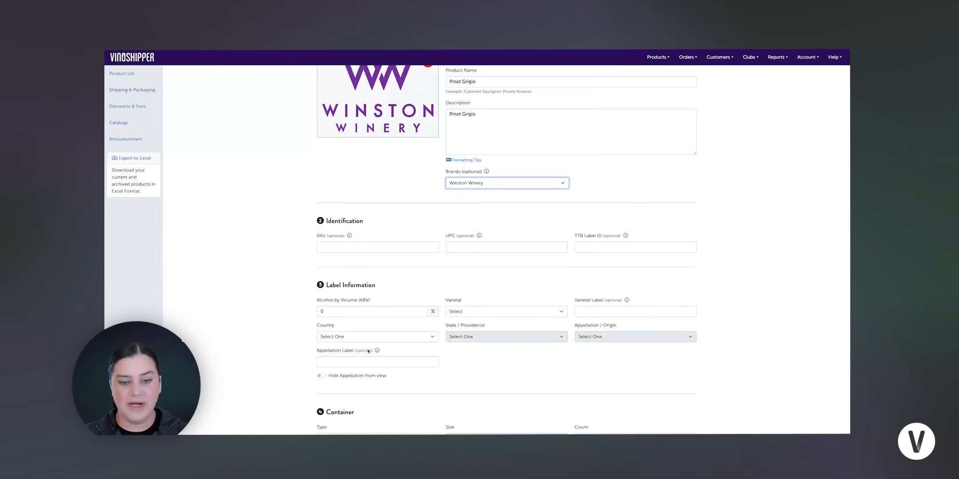
click(343, 243)
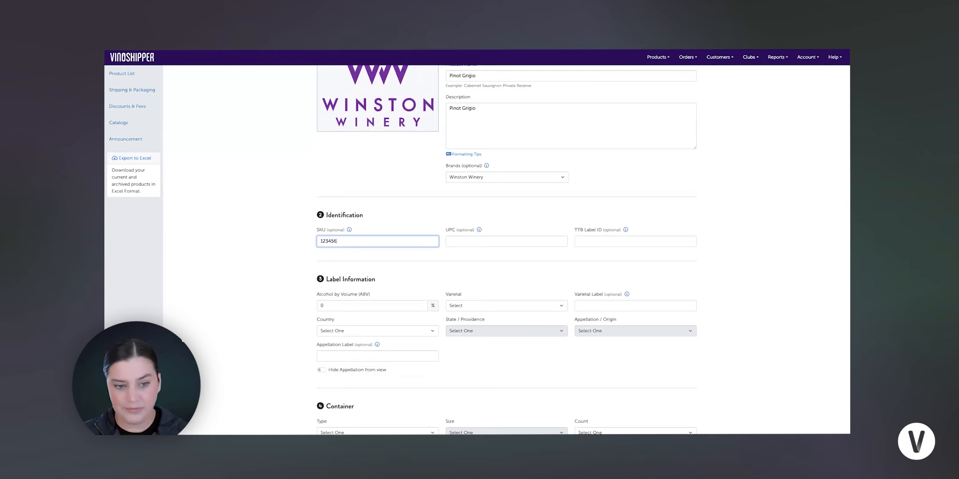
key(Tab)
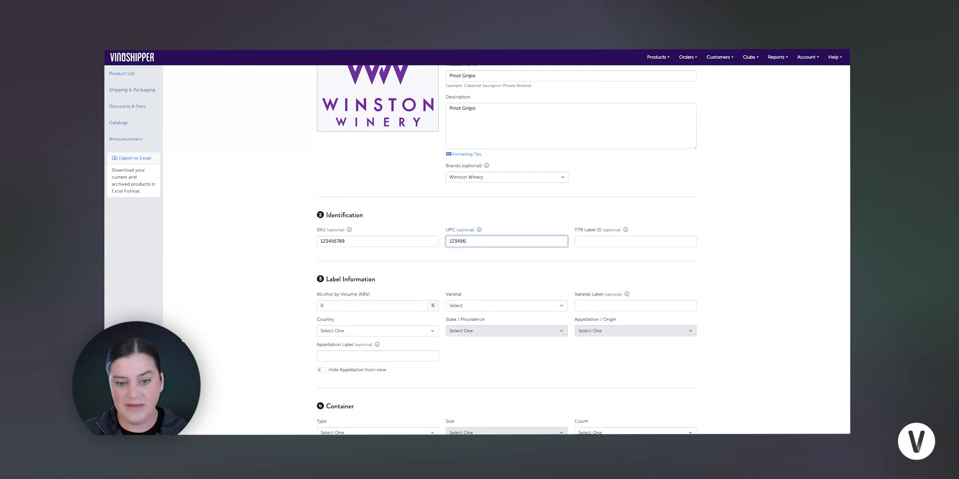
key(Tab)
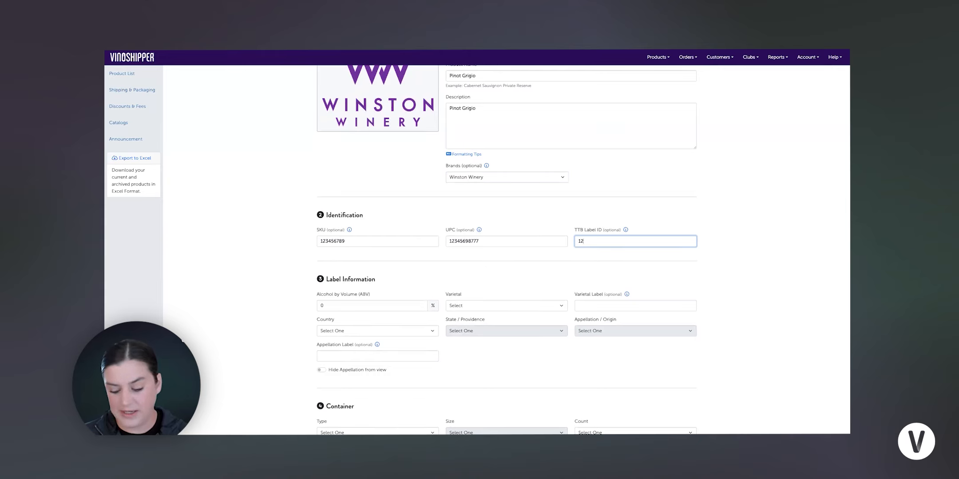
text(56987777)
key(Tab)
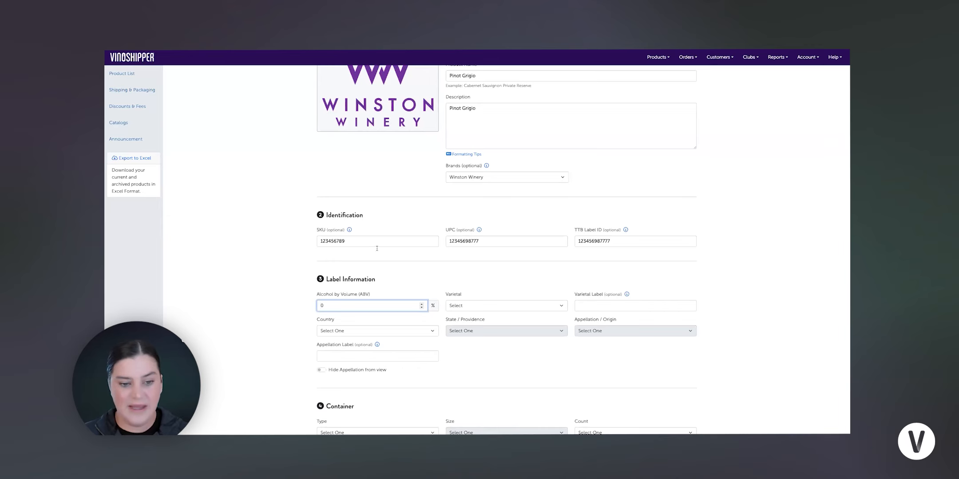
- Set alcohol by volume to 13% and the varietal to Pinot Gris/Grigio with varietal label Pinot Grigio
scroll(364, 302, down, 3)
scroll(367, 262, down, 1)
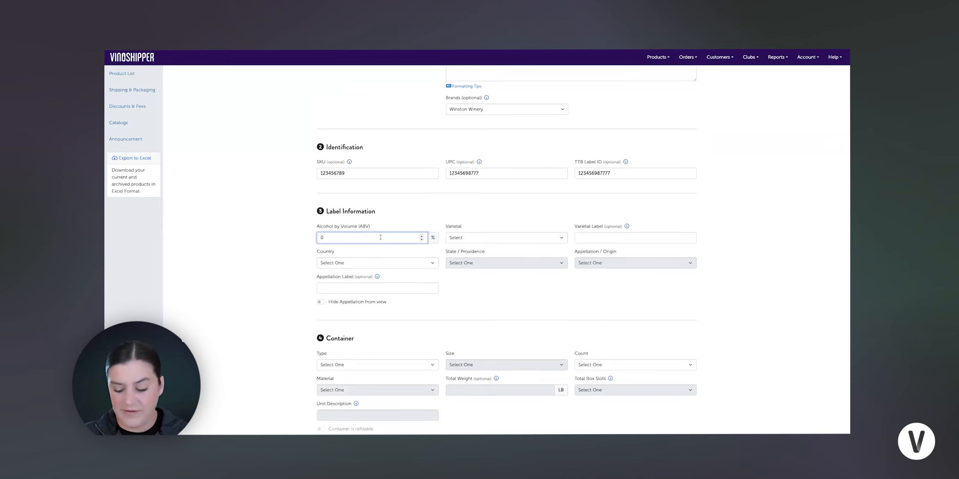
key(Tab)
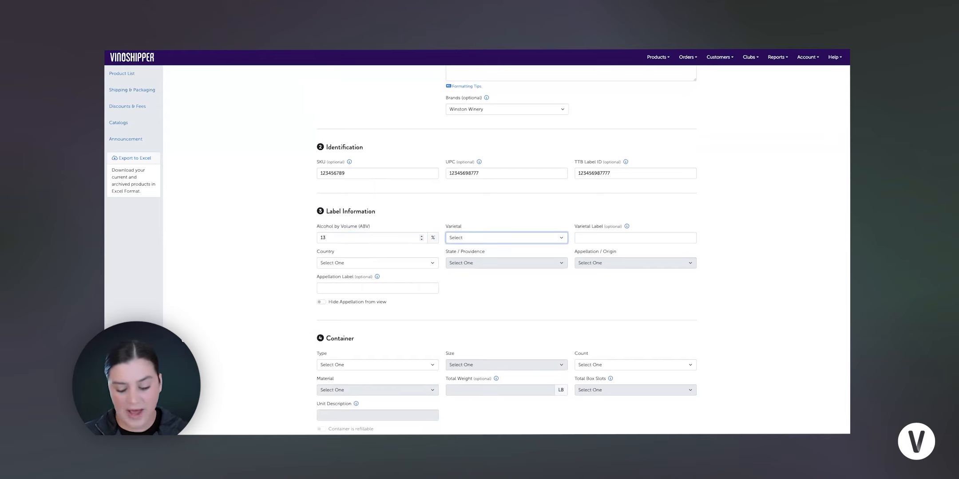
key(i)
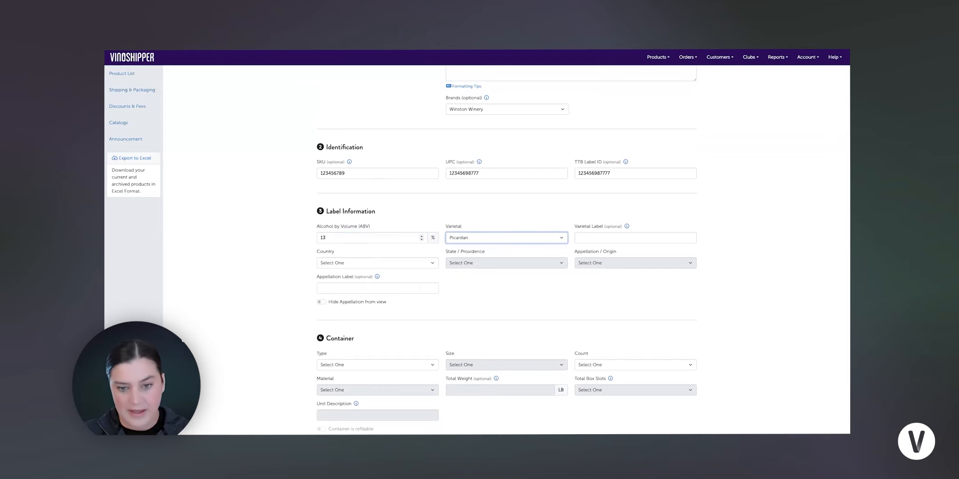
click(564, 241)
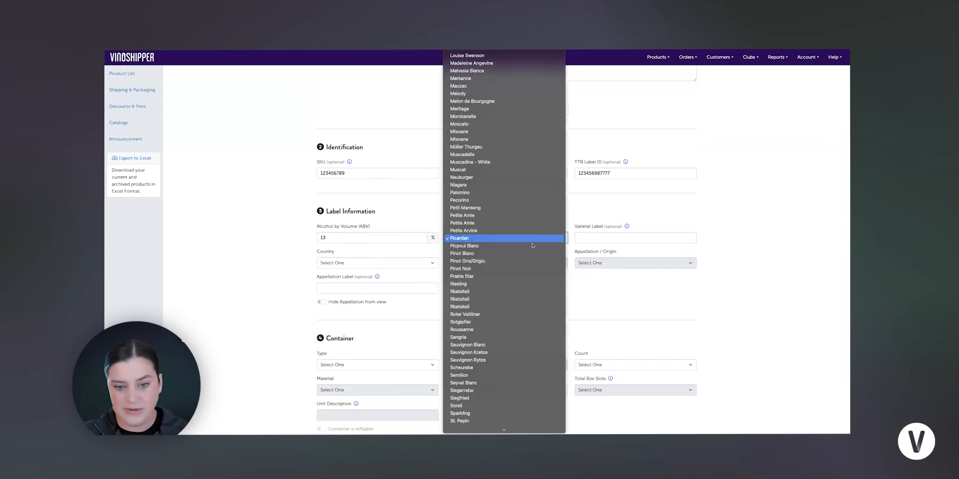
click(503, 265)
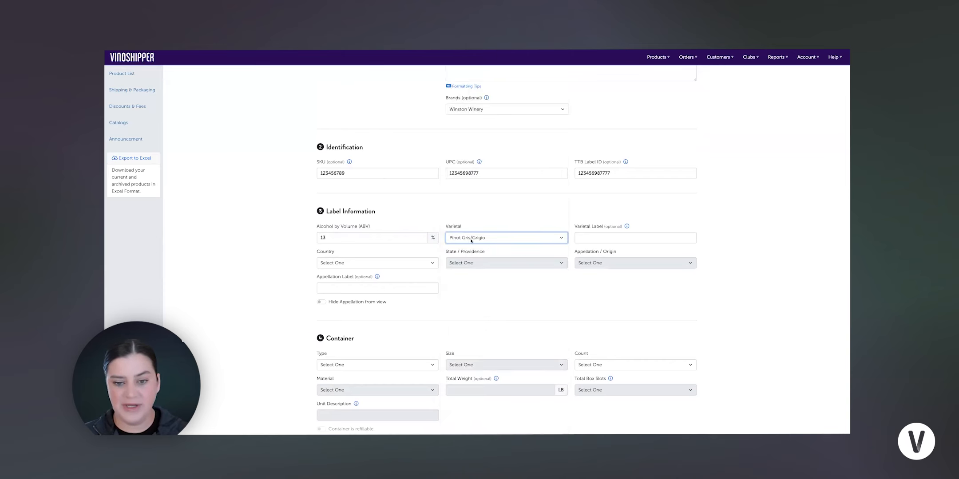
click(604, 237)
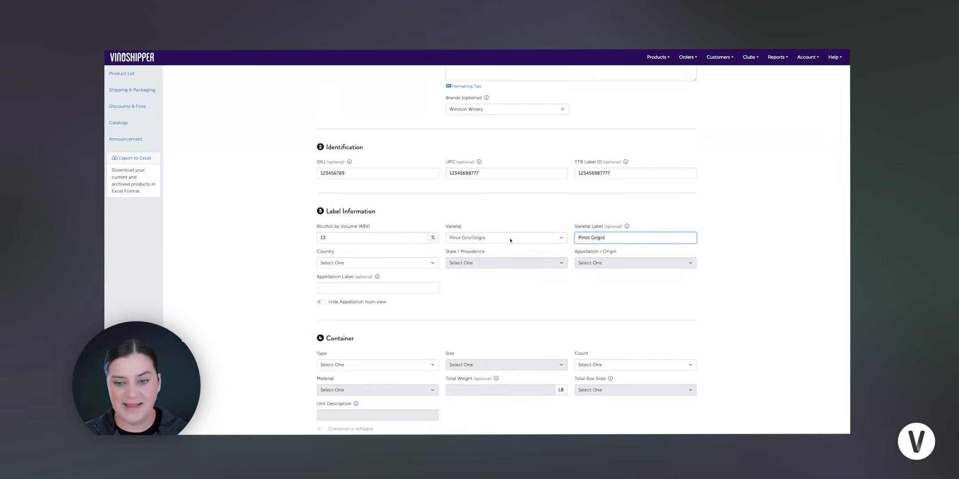
- Set the country to United States, state to California, and appellation to North Coast
click(377, 263)
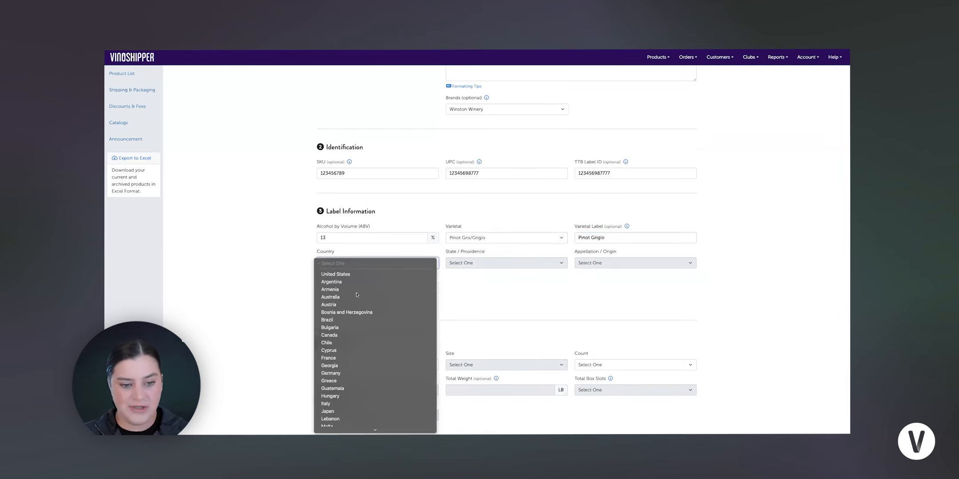
click(355, 275)
click(484, 264)
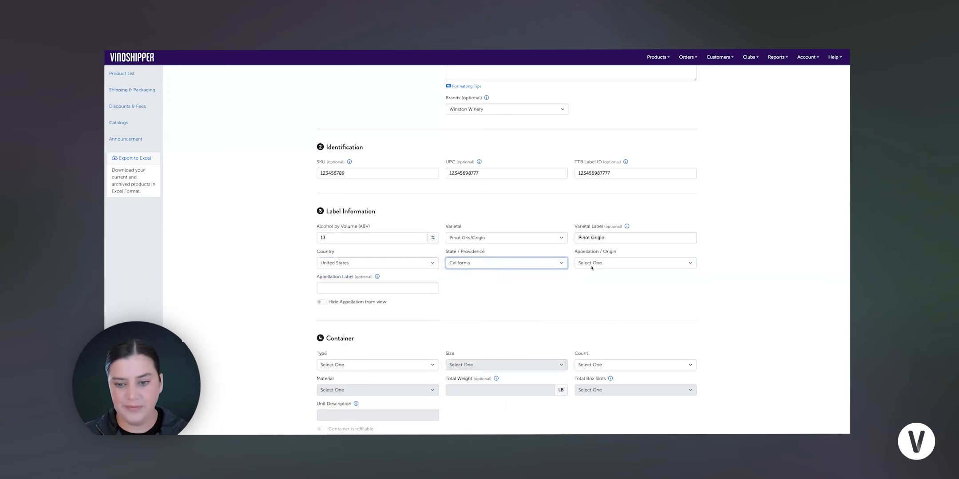
click(581, 263)
key(n)
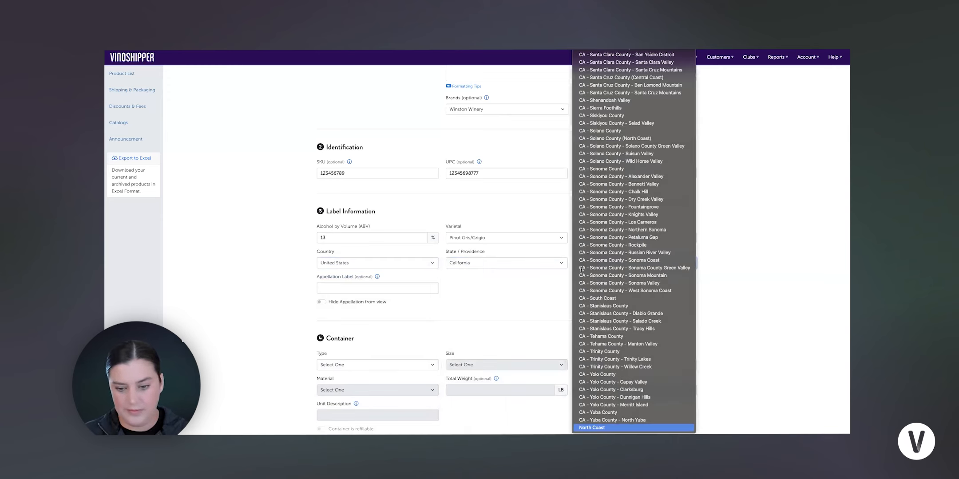
key(Return)
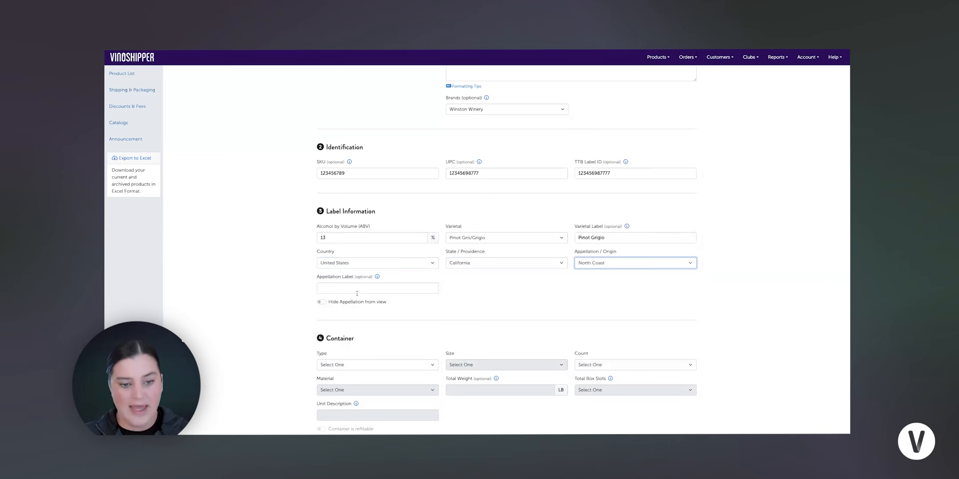
- Scroll through the Container, Inventory and Price & Discount sections of the product form
click(359, 289)
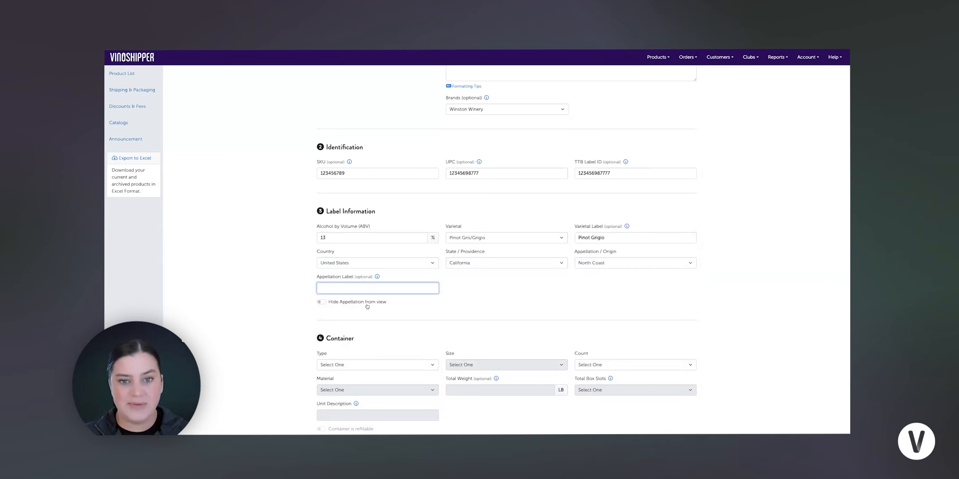
scroll(367, 306, down, 1)
scroll(367, 306, down, 2)
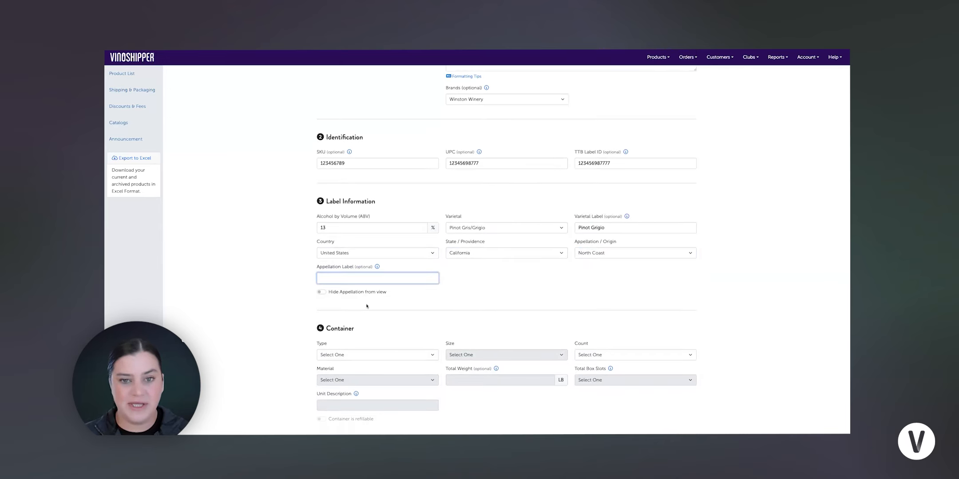
scroll(346, 304, down, 1)
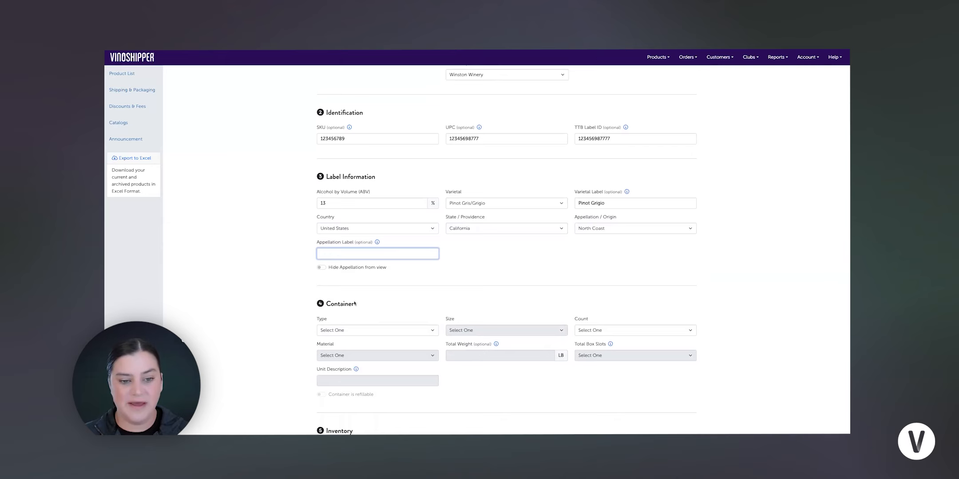
scroll(355, 304, down, 3)
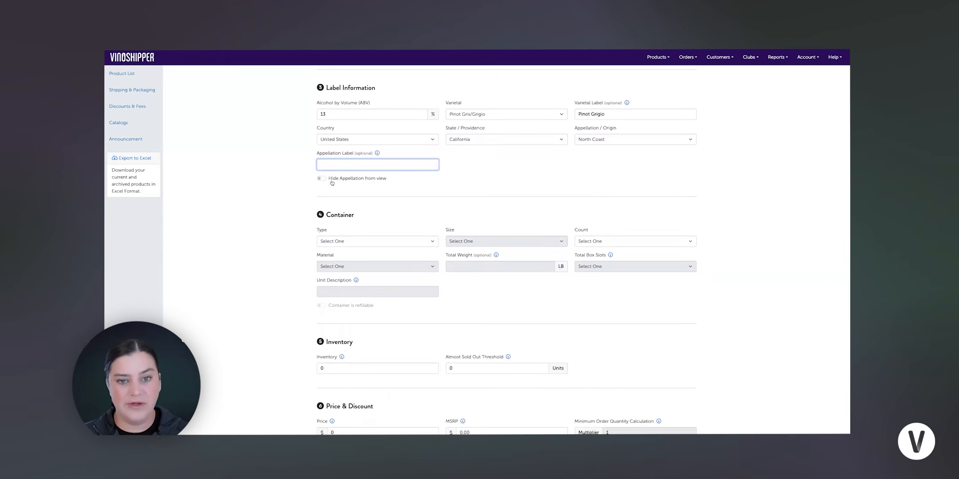
scroll(333, 184, down, 1)
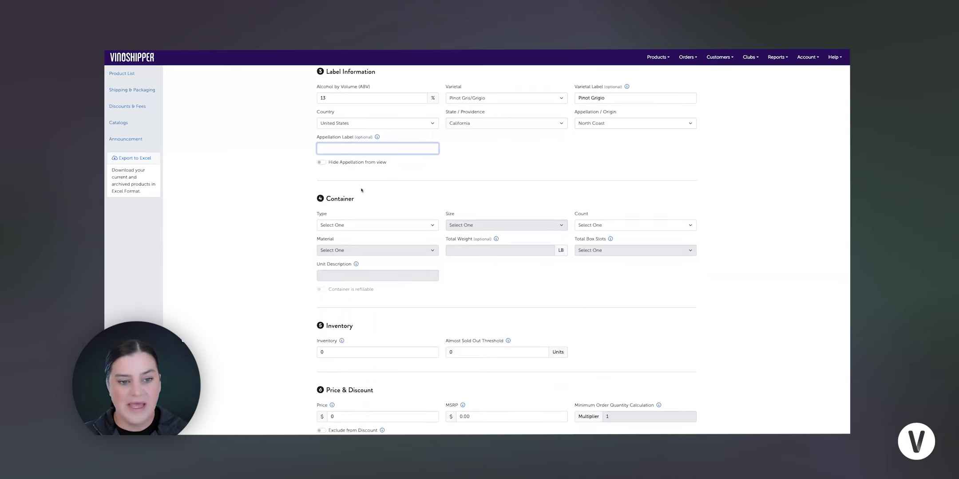
scroll(361, 190, down, 2)
scroll(363, 186, down, 5)
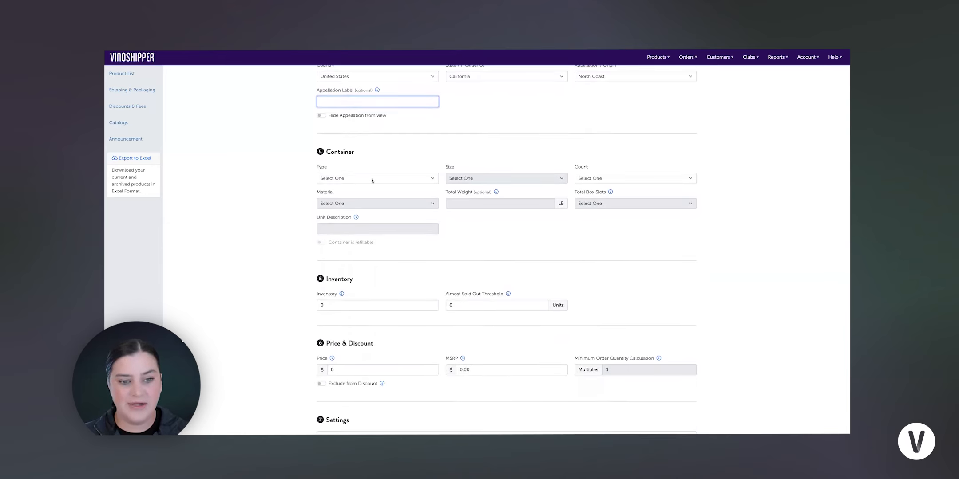
- Set the container type to Bottle, size to 750mL and count to Single
click(371, 178)
click(422, 187)
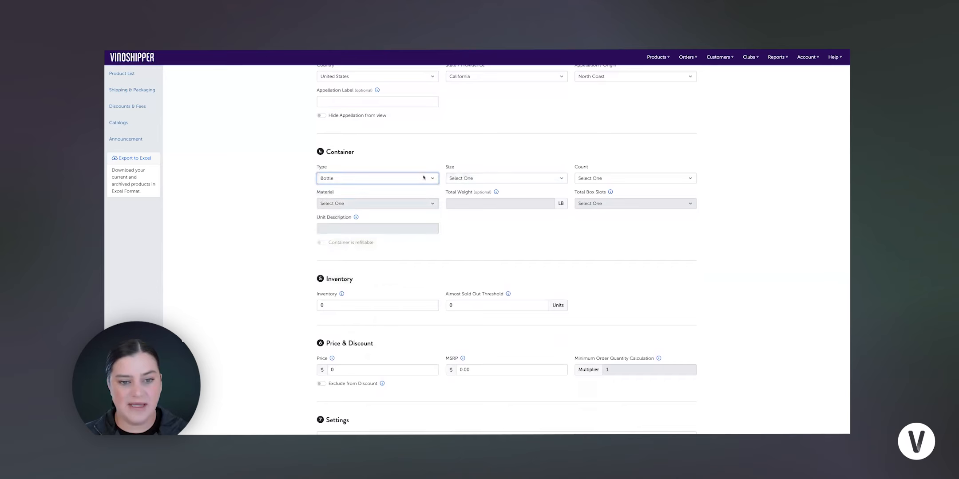
click(488, 179)
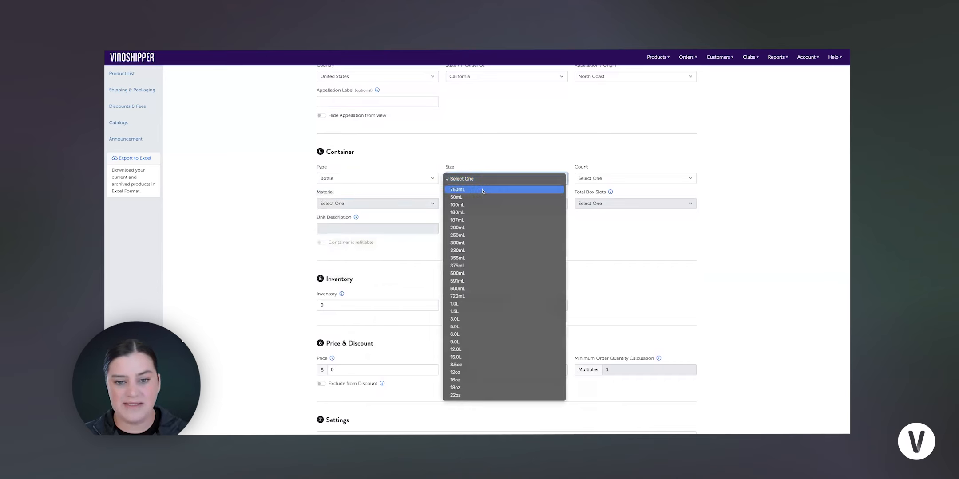
click(482, 190)
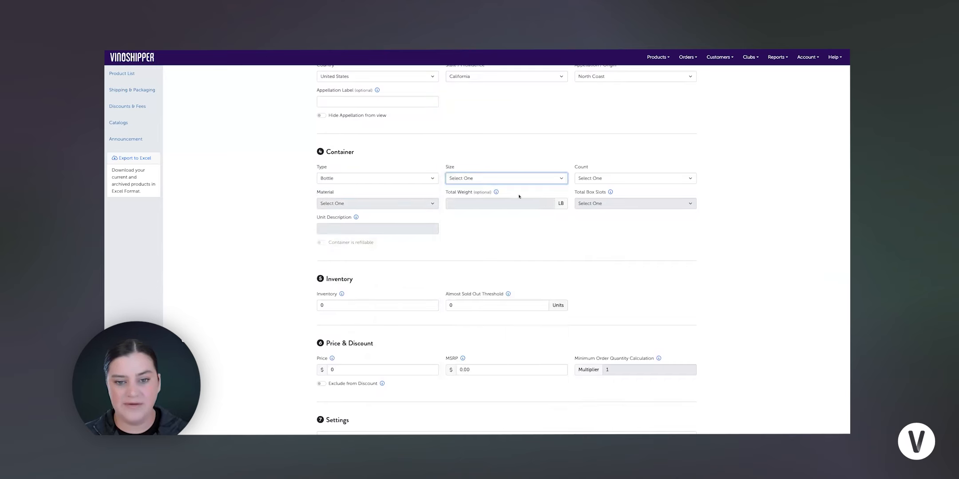
click(631, 179)
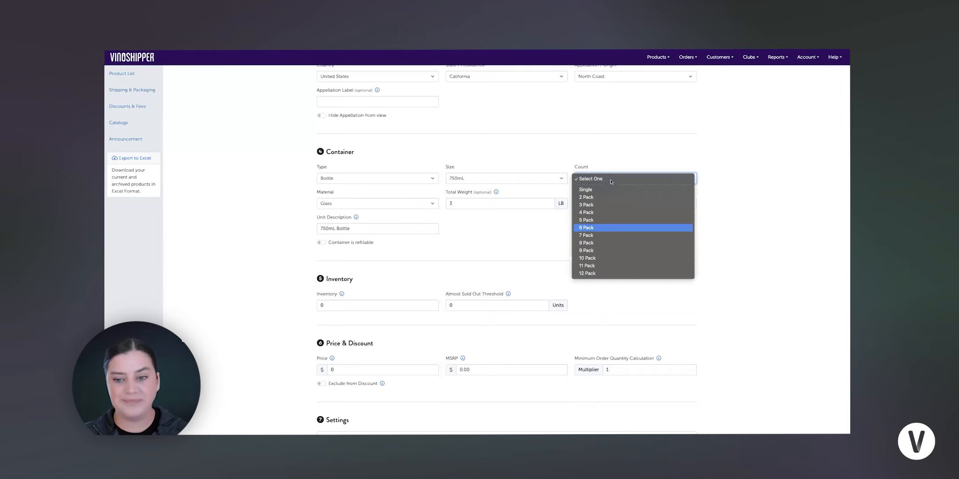
click(669, 180)
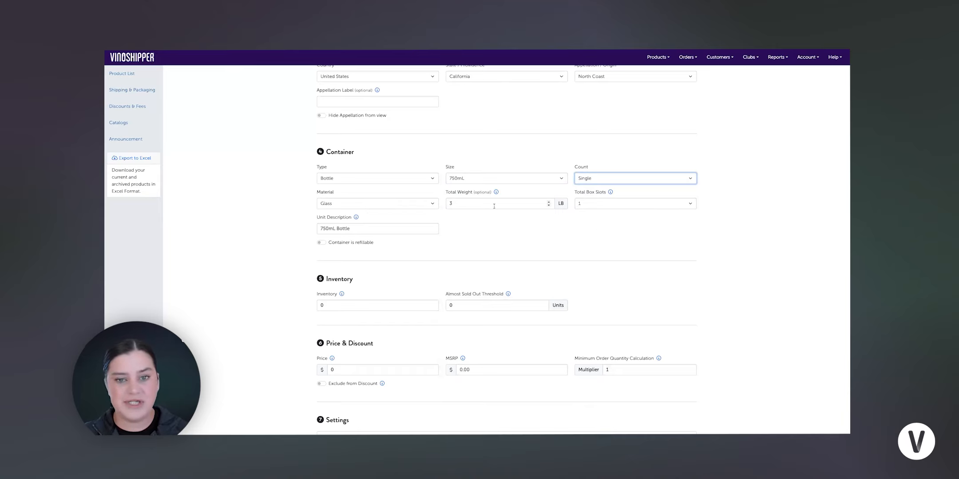
- Set the inventory to 500 and the almost sold out threshold to 12 units
scroll(493, 207, down, 1)
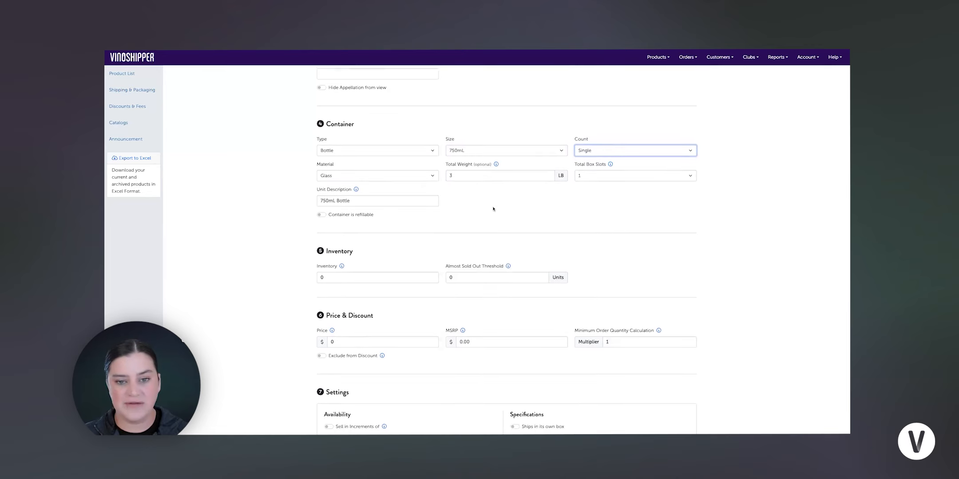
scroll(495, 207, down, 1)
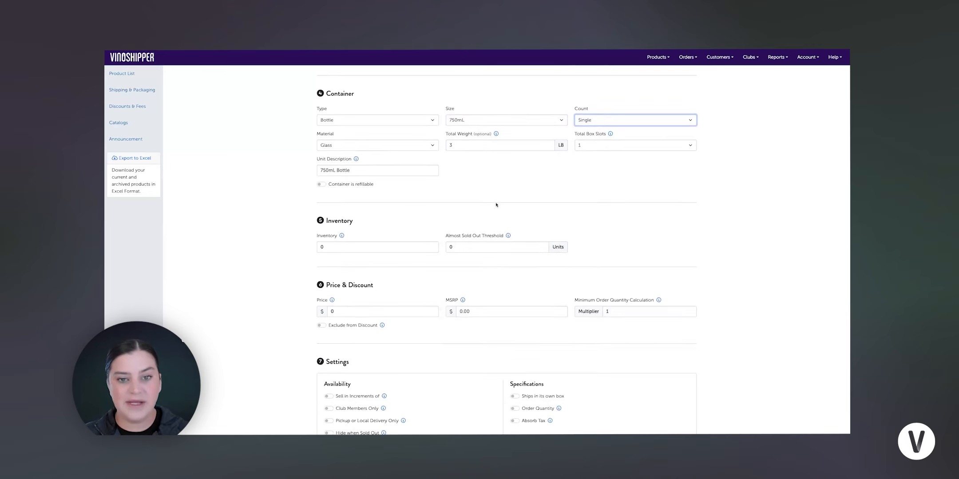
scroll(470, 205, down, 1)
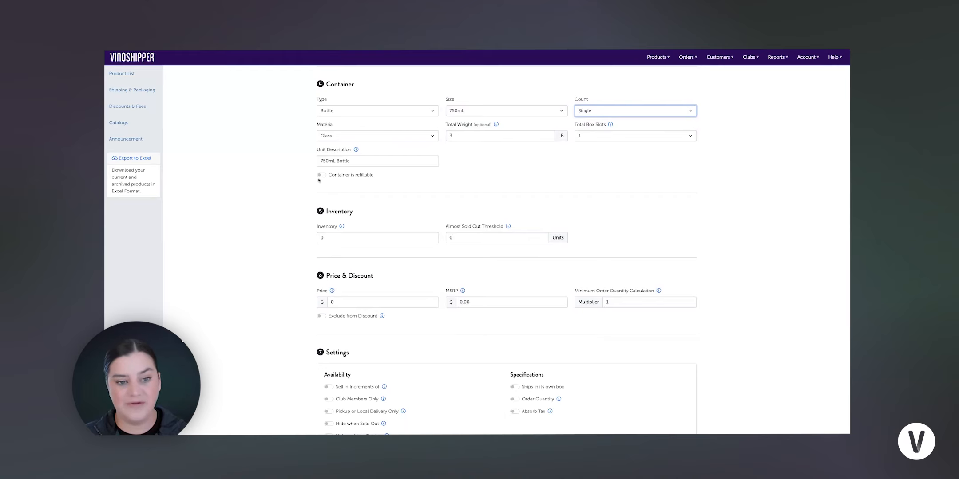
scroll(342, 181, down, 3)
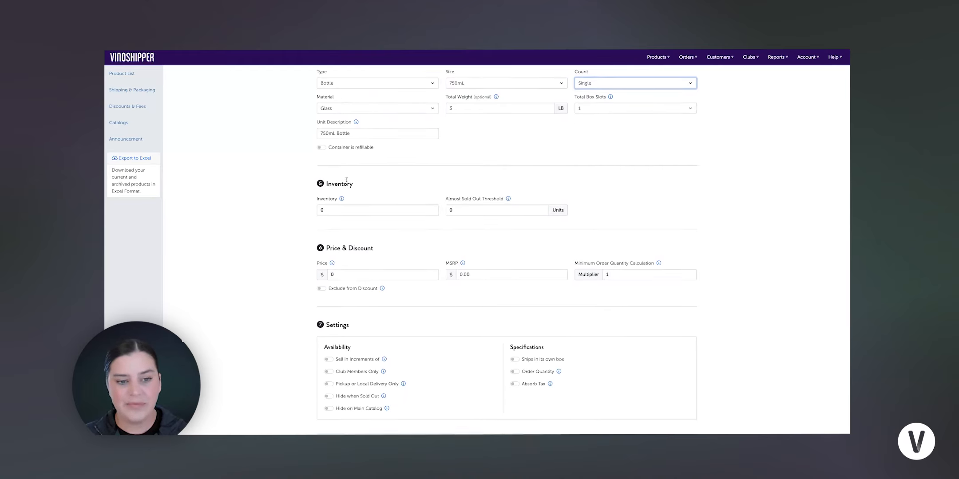
click(342, 181)
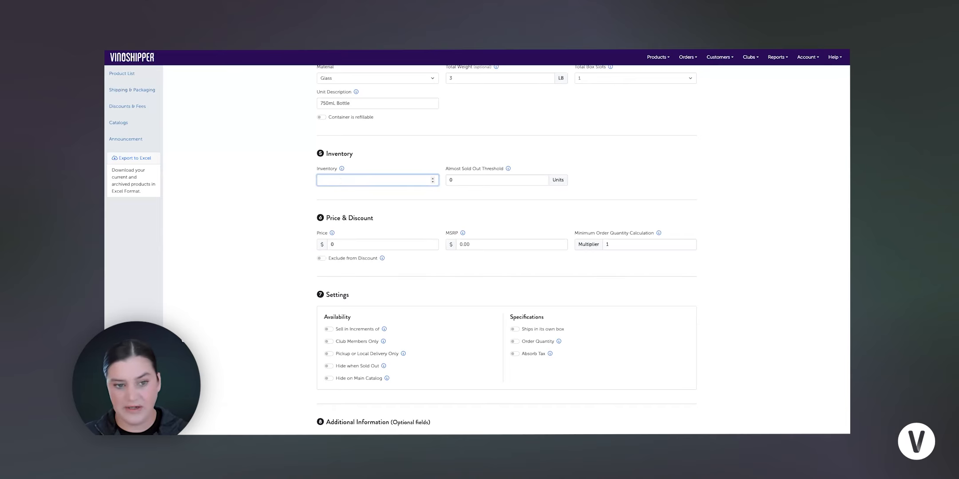
key(Tab)
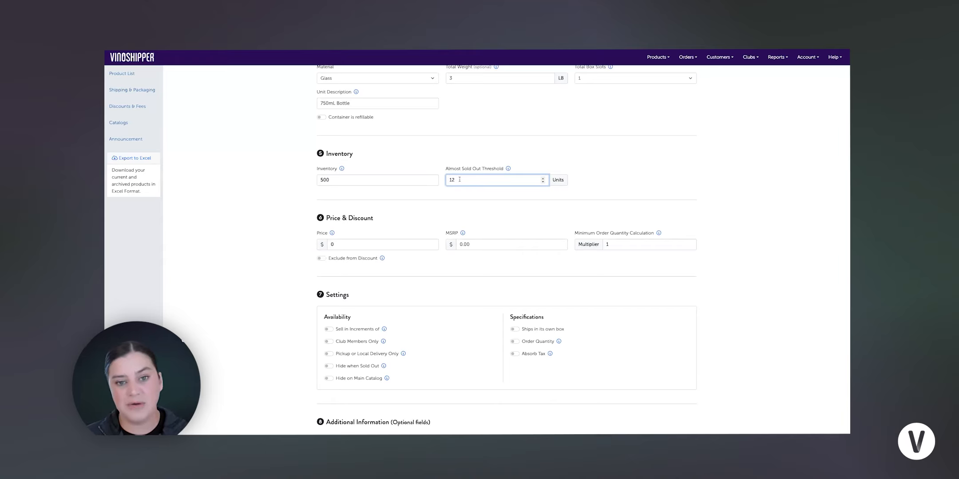
- Set the price to $65.00 and the MSRP to $75.00
scroll(466, 171, down, 1)
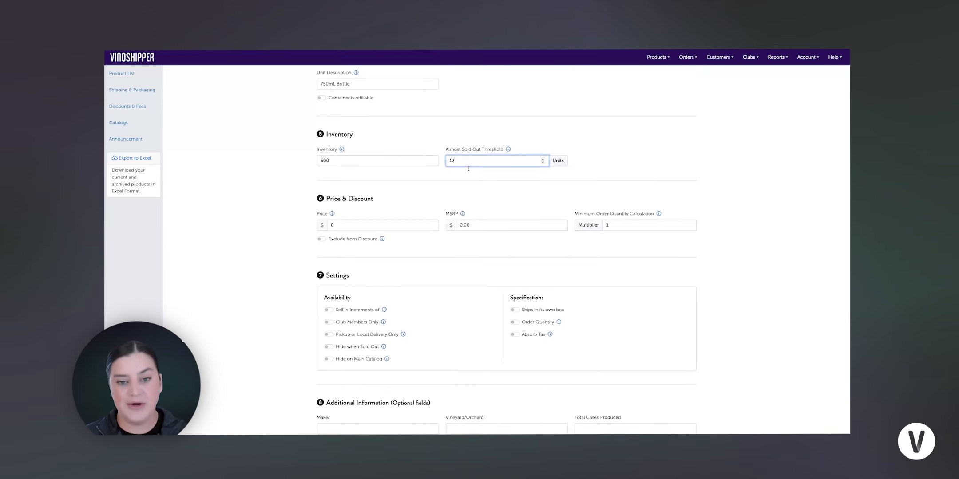
scroll(468, 170, down, 2)
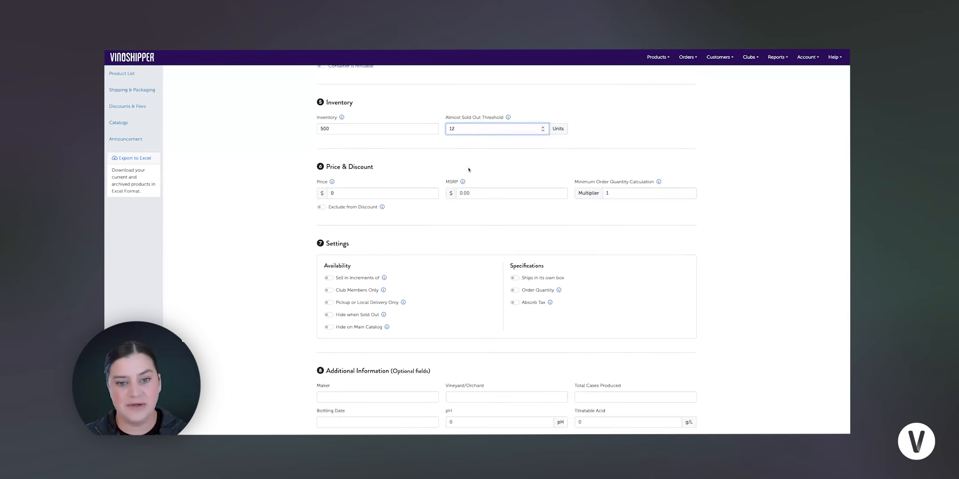
scroll(468, 170, down, 1)
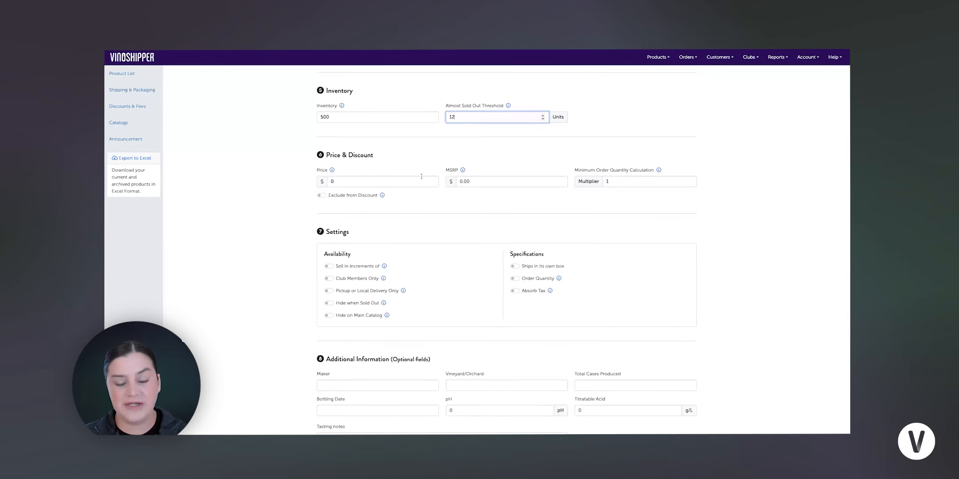
click(377, 184)
text(65.00)
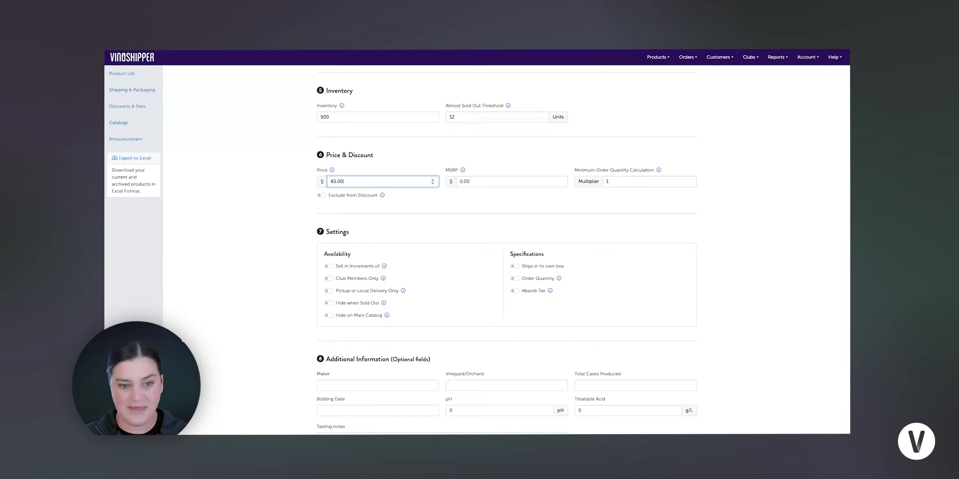
key(Tab)
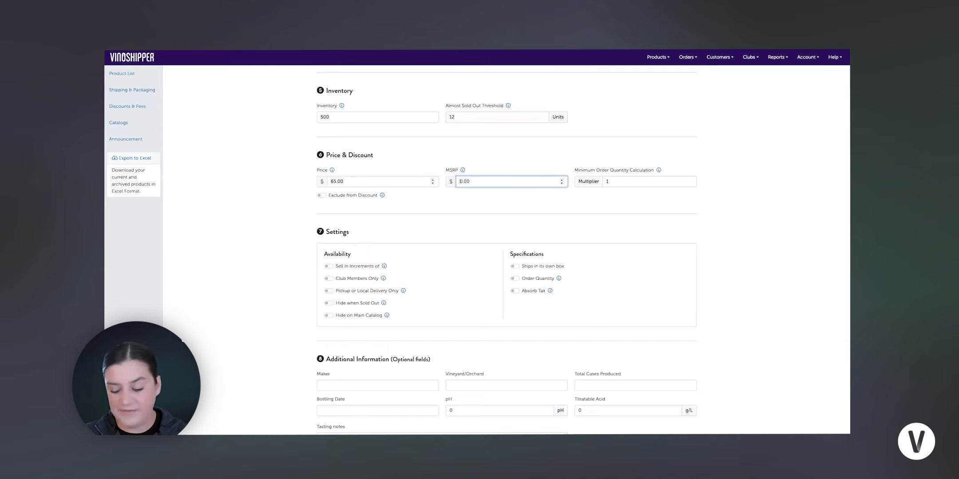
text(75)
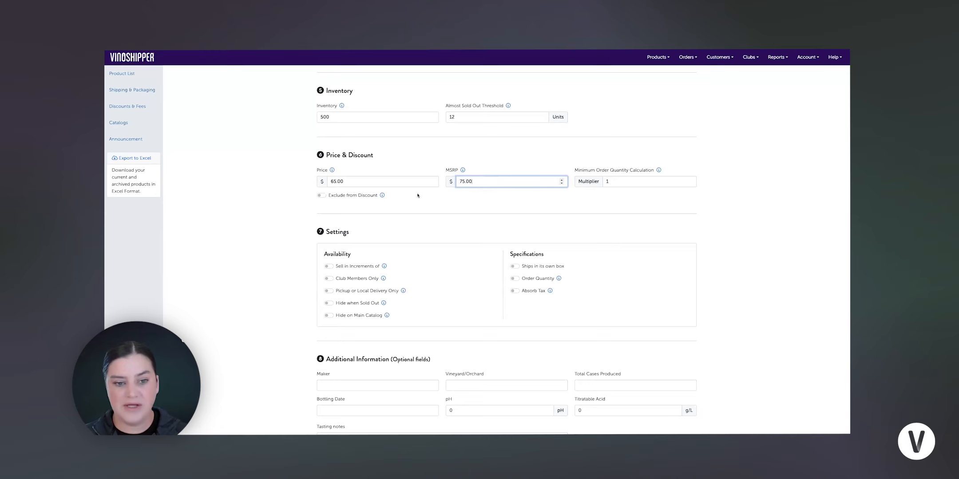
- Try enabling order quantity limits with a minimum of 3 and maximum of 12, then switch the option off
scroll(421, 190, down, 1)
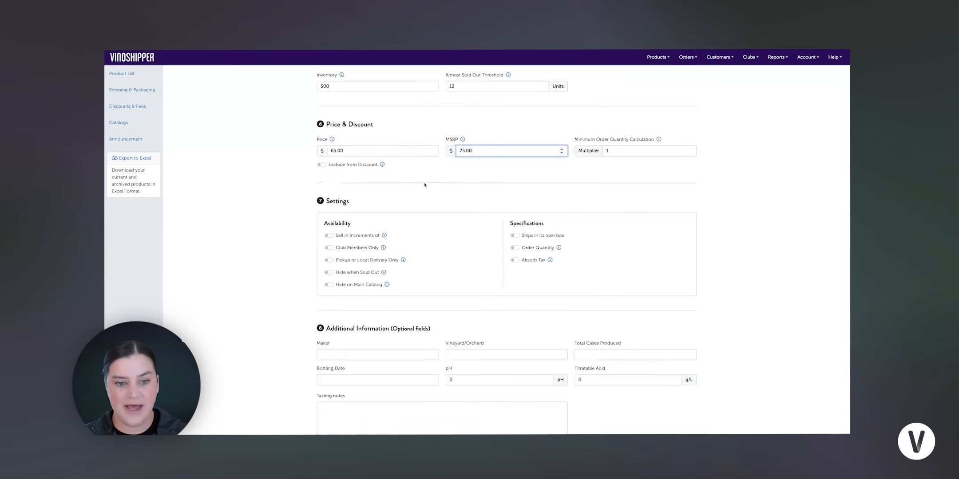
scroll(424, 184, down, 1)
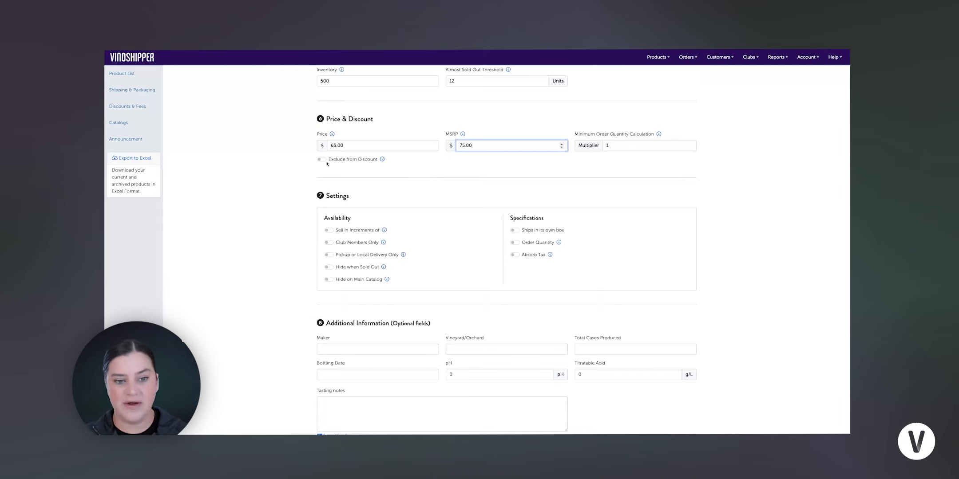
scroll(405, 182, down, 1)
scroll(404, 181, down, 1)
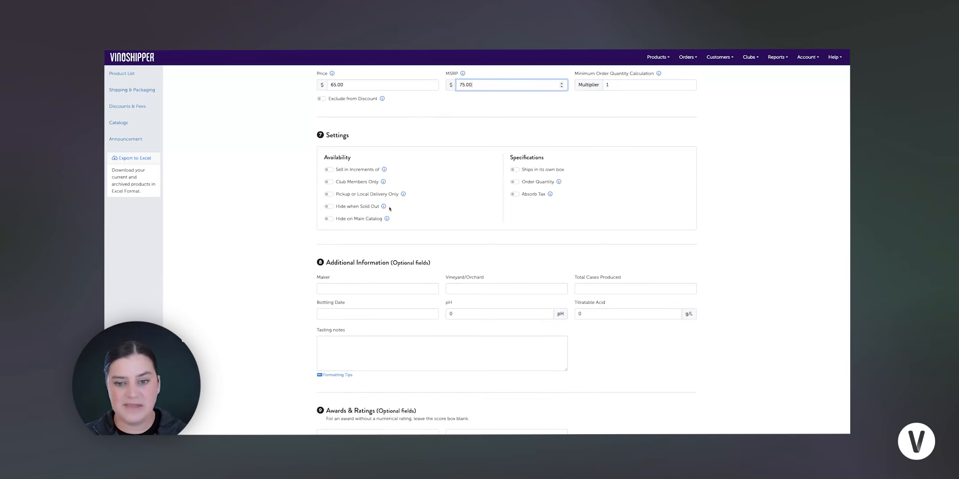
click(513, 182)
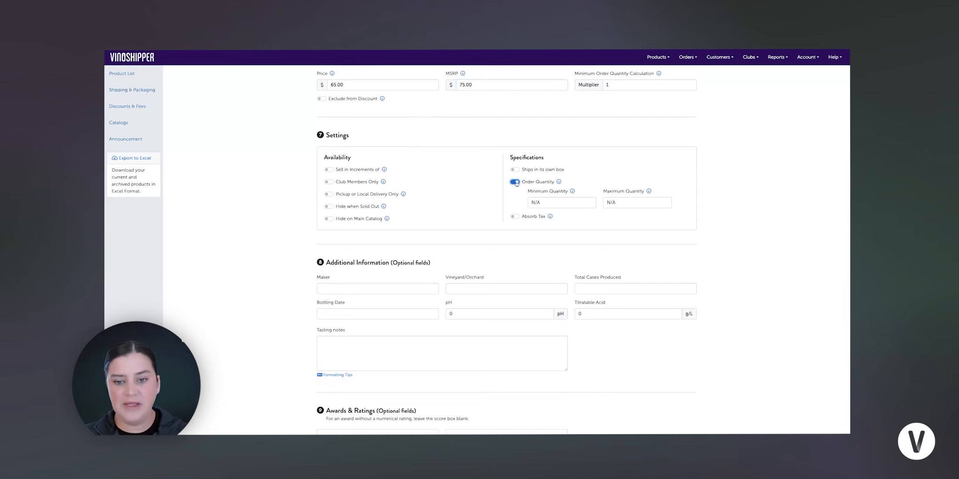
click(547, 205)
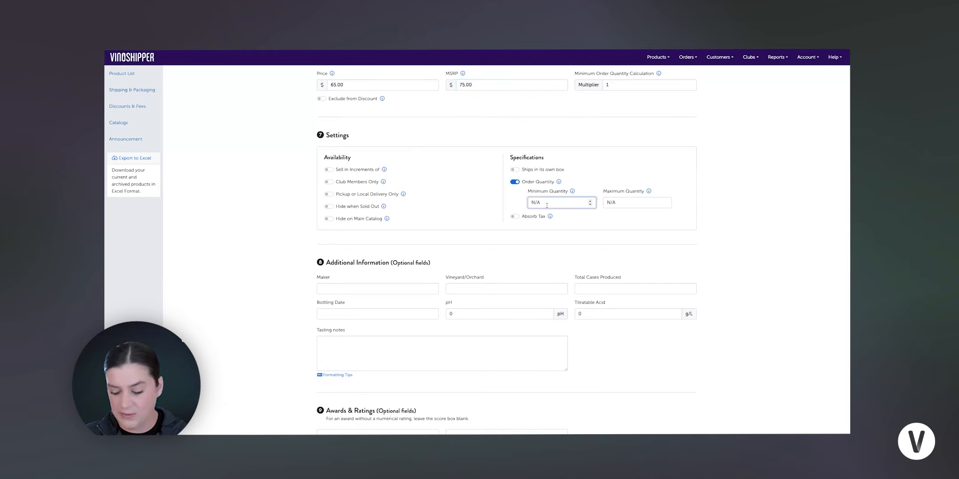
text(3)
key(Tab)
text(1)
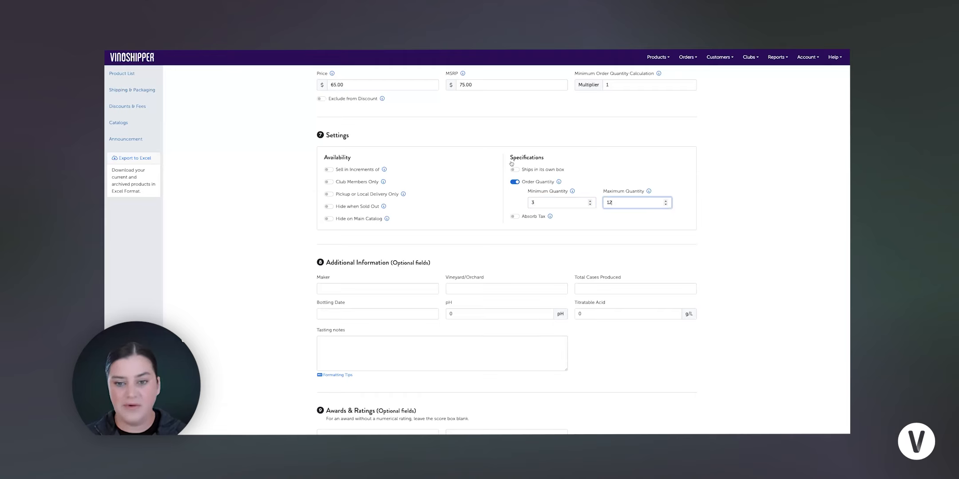
click(516, 182)
- Review the completed product form and save the new product, closing the product information notice
scroll(449, 276, down, 3)
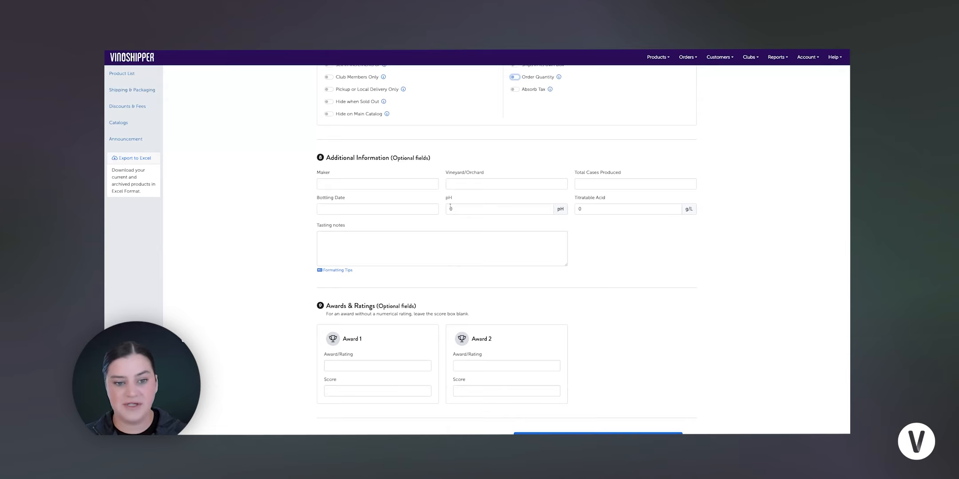
scroll(417, 216, down, 1)
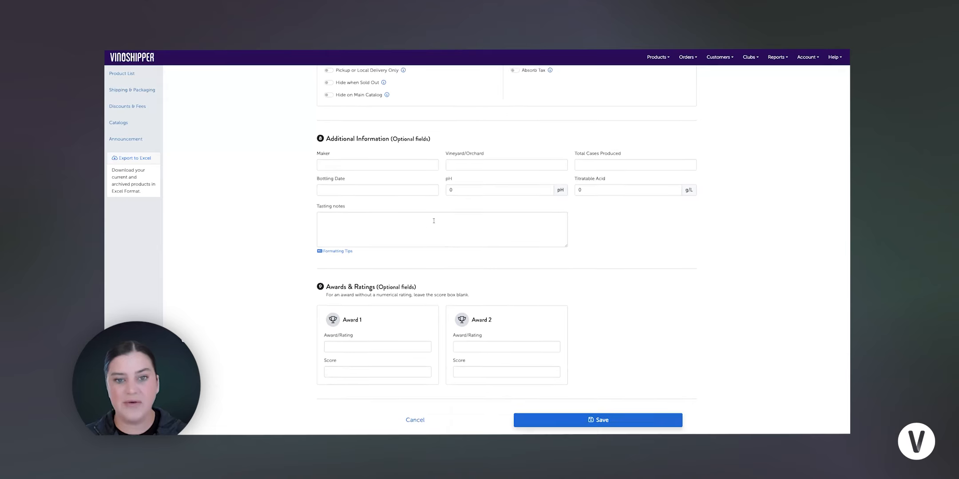
scroll(443, 217, down, 1)
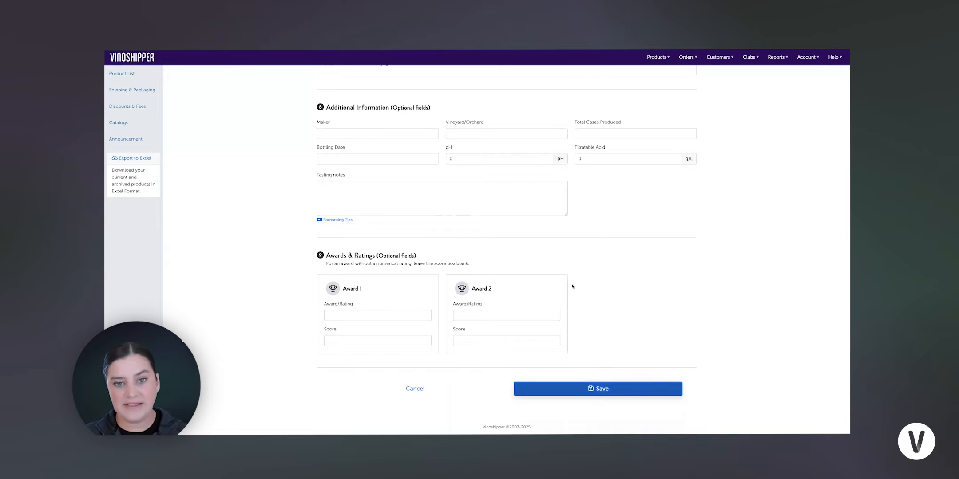
scroll(519, 229, up, 3)
scroll(518, 233, up, 10)
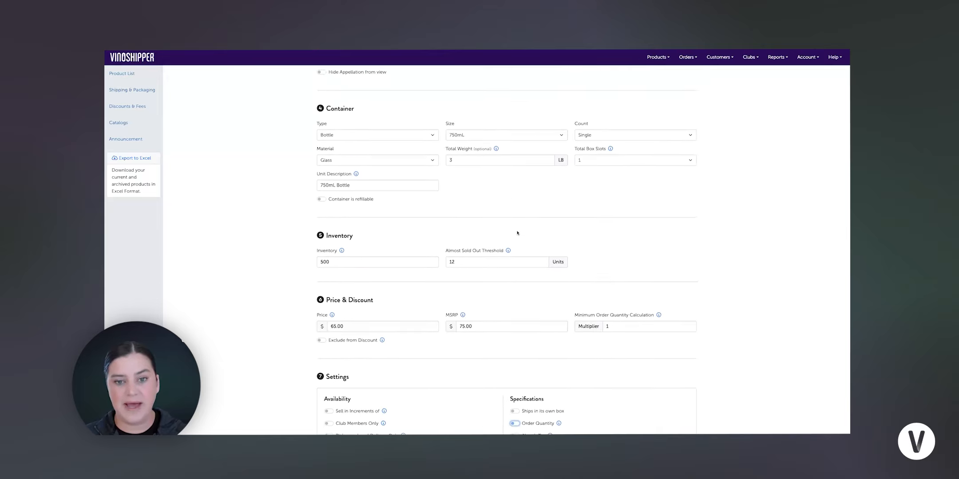
scroll(517, 232, up, 4)
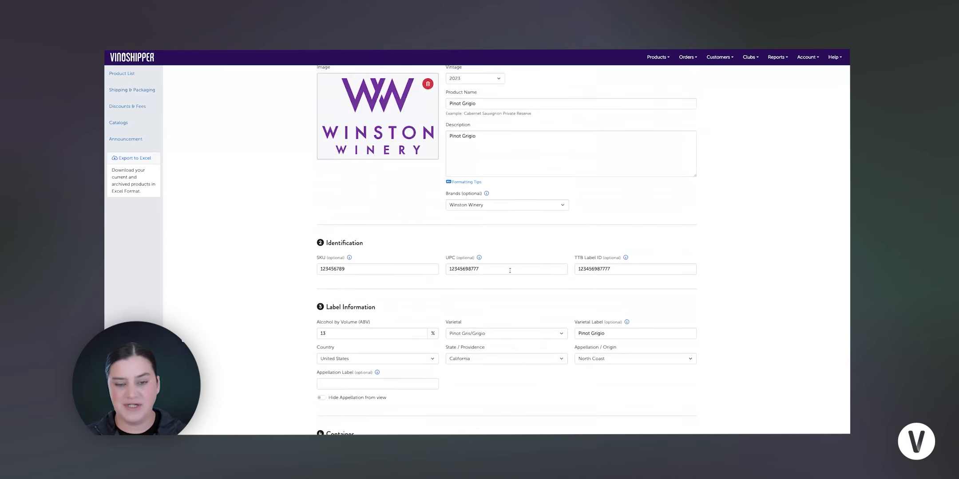
scroll(624, 273, down, 2)
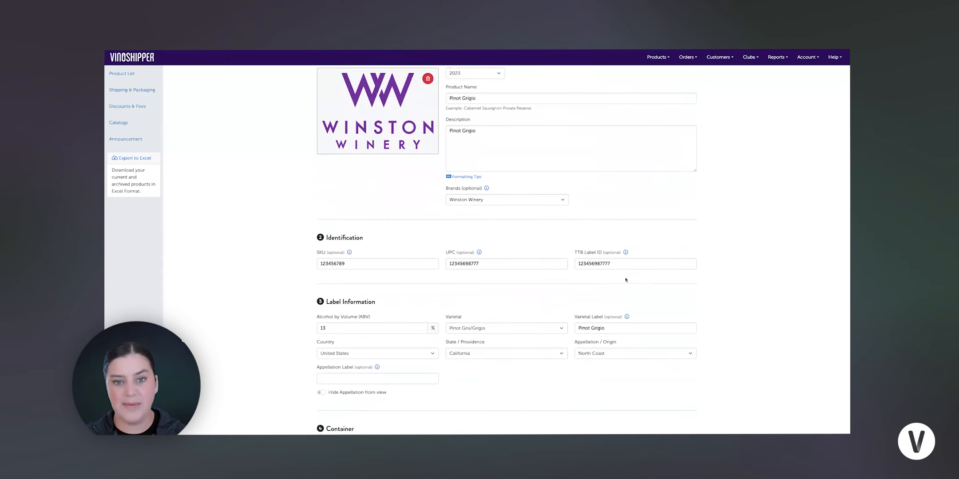
scroll(617, 280, down, 15)
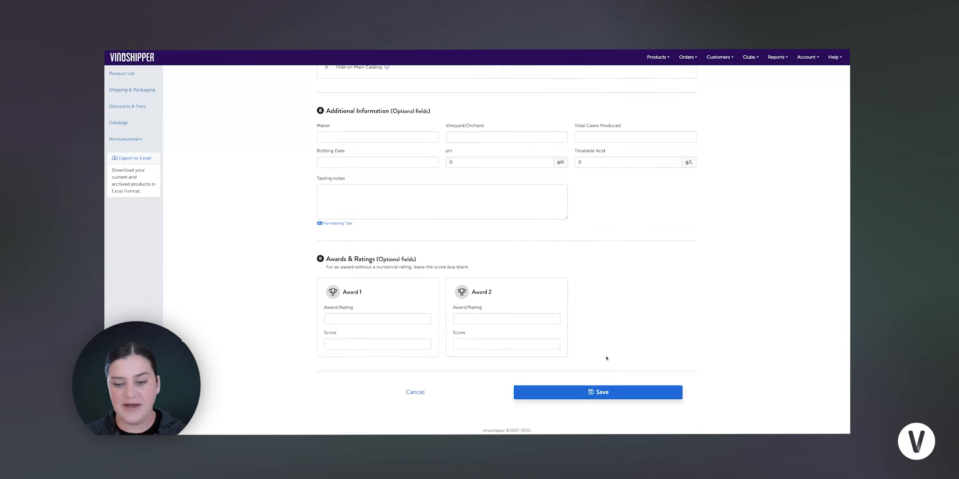
click(594, 390)
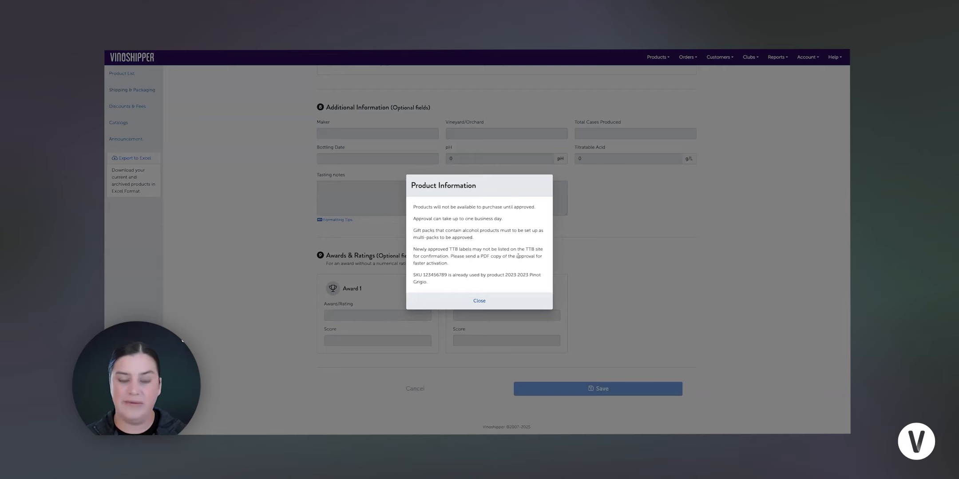
click(476, 302)
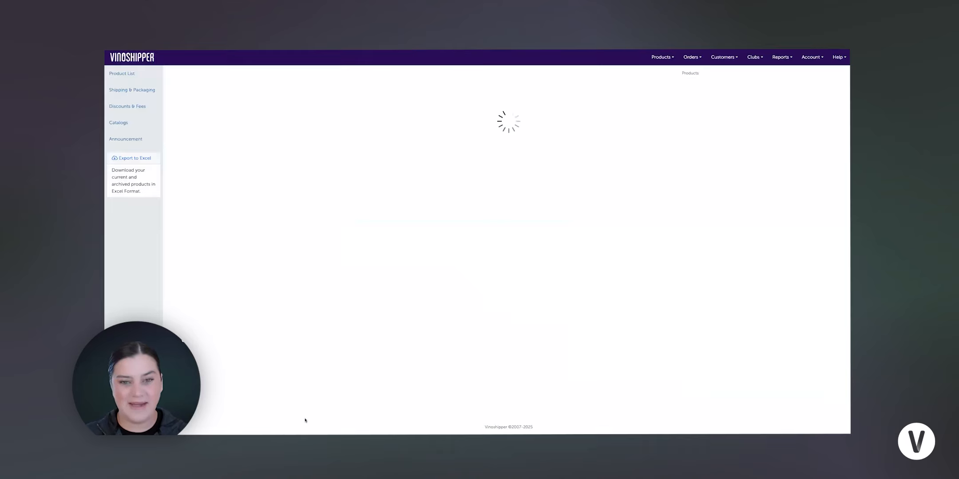